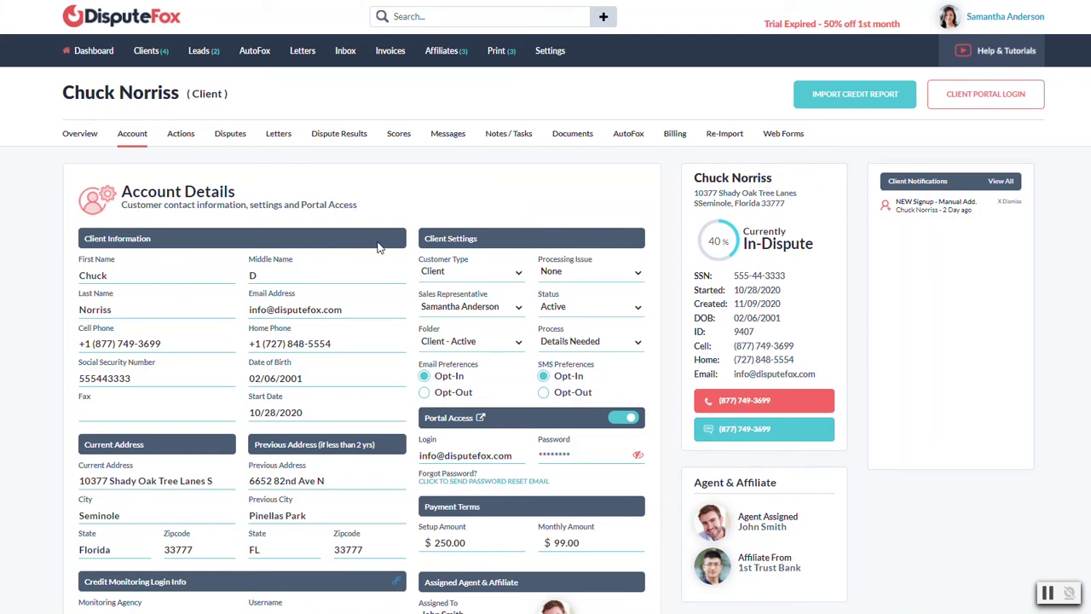
# - Review the client's account details, including client settings, addresses, payment terms and credit monitoring login information
pyautogui.scroll(-3, 635, 475)
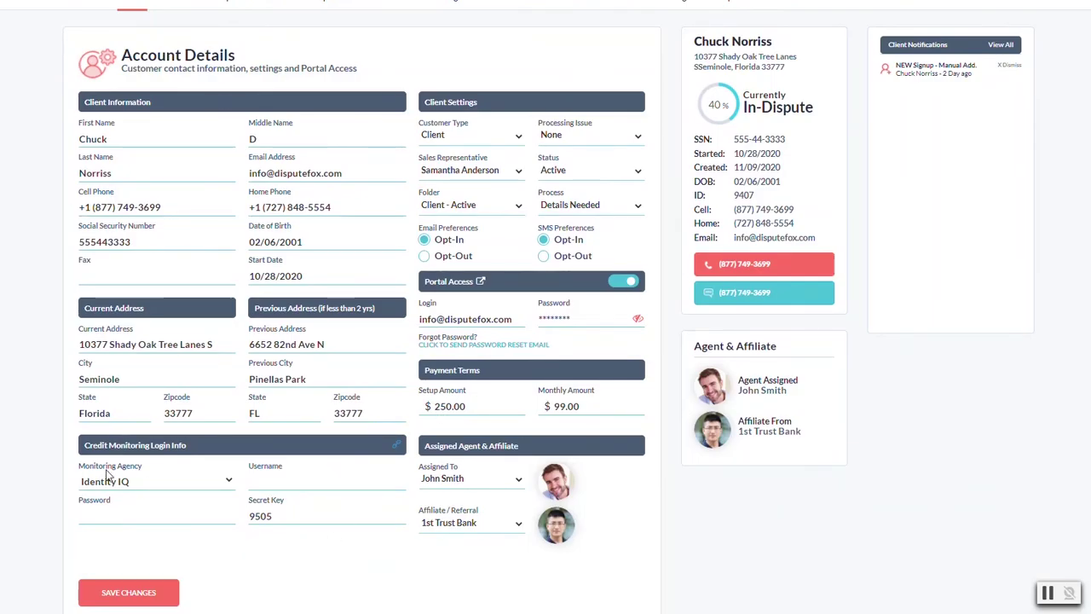
pyautogui.scroll(2, 207, 517)
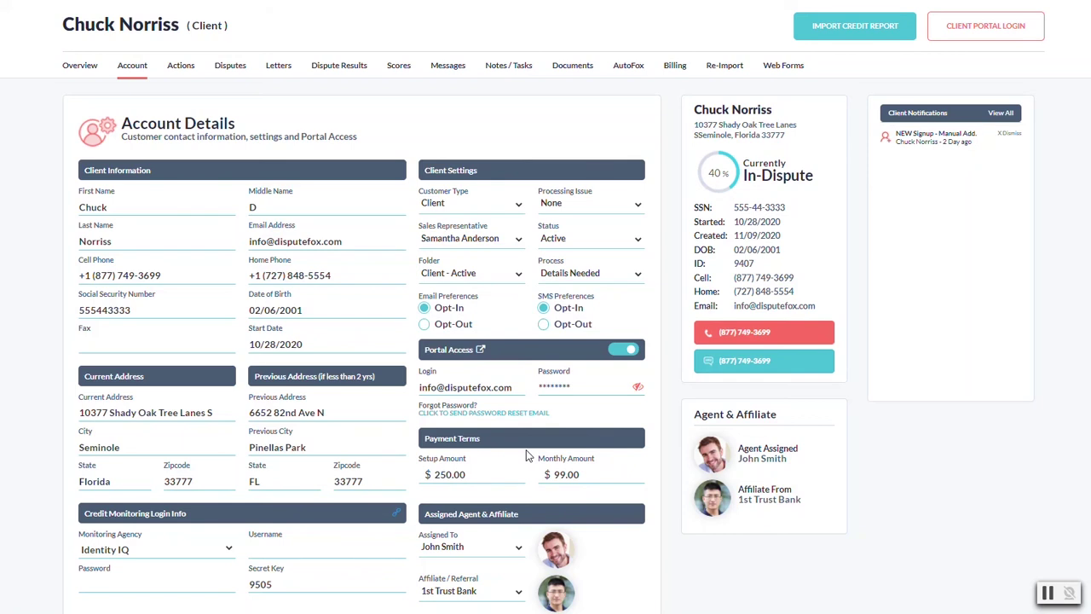
pyautogui.scroll(1, 524, 457)
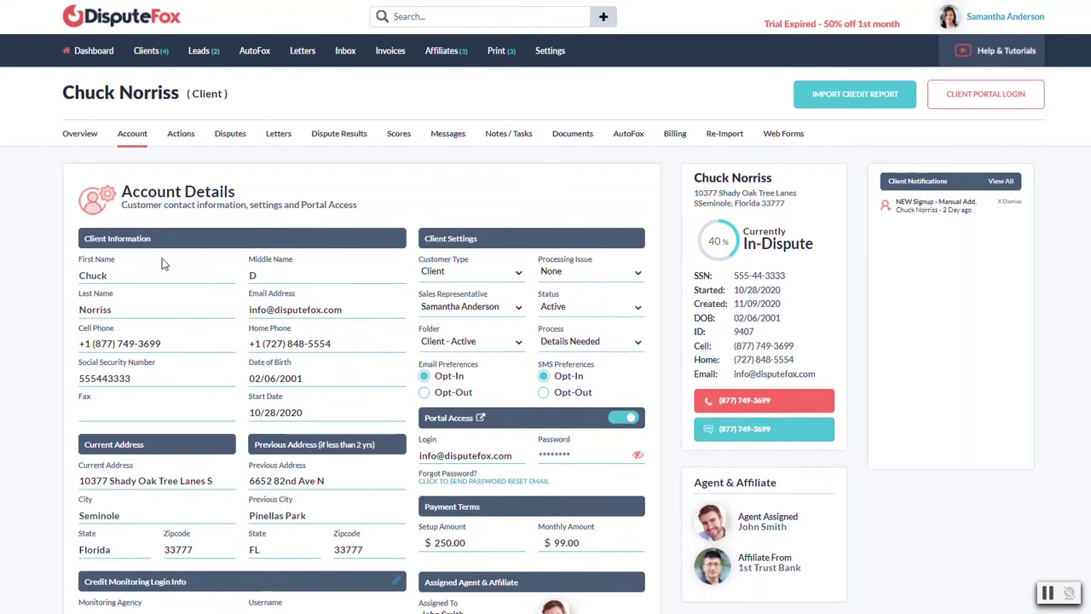
# - Open the client's actions page and review the process lifecycle steps, including the items covered by the on-boarding campaign
pyautogui.click(183, 141)
pyautogui.scroll(-2, 284, 367)
pyautogui.scroll(1, 247, 379)
pyautogui.scroll(-2, 231, 295)
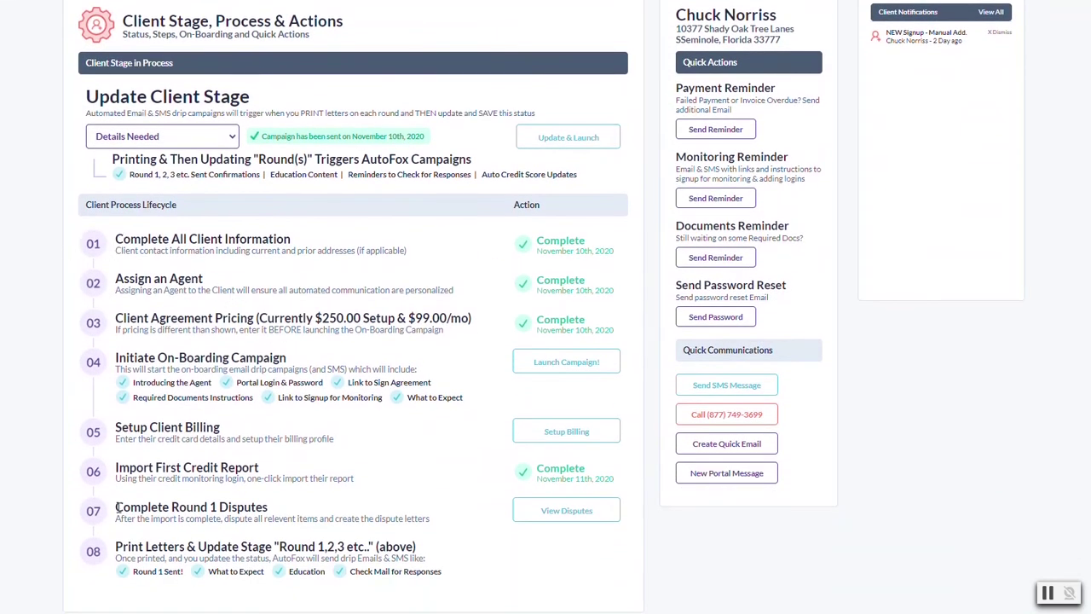
pyautogui.moveTo(118, 239); pyautogui.dragTo(576, 322)
pyautogui.click(268, 266)
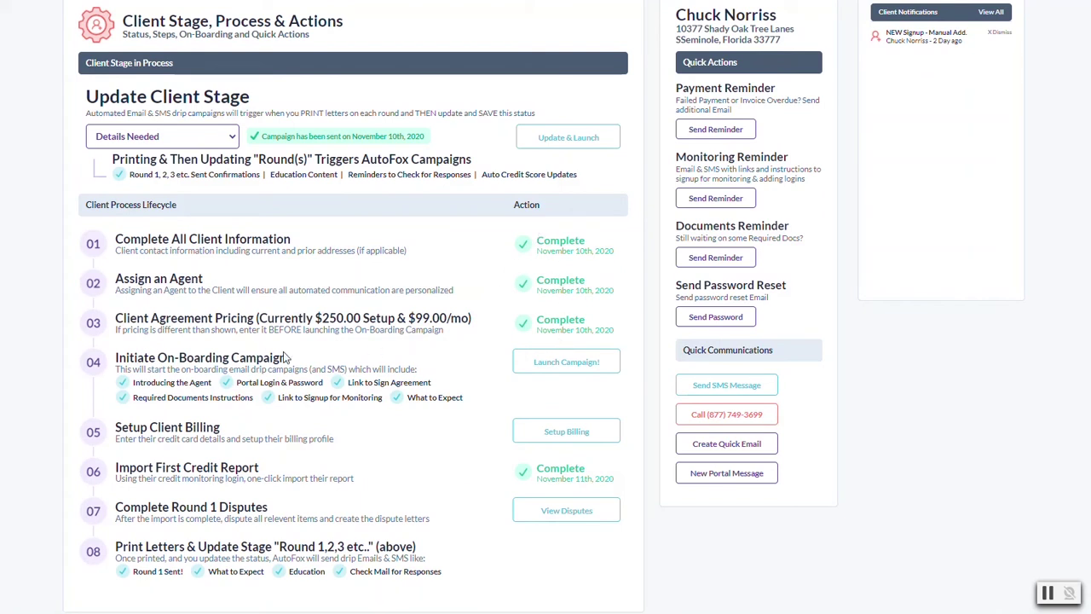
pyautogui.moveTo(466, 402); pyautogui.dragTo(132, 388)
pyautogui.click(458, 388)
# - Examine the campaign choices offered for launching the on-boarding campaign, and close the dialog without assigning one
pyautogui.click(579, 372)
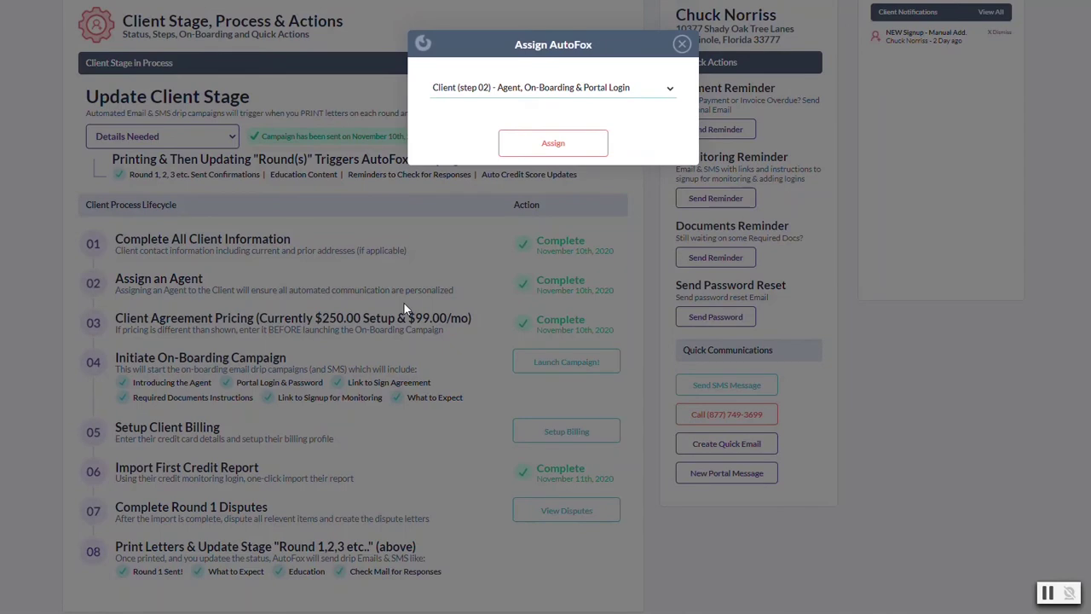
pyautogui.click(617, 94)
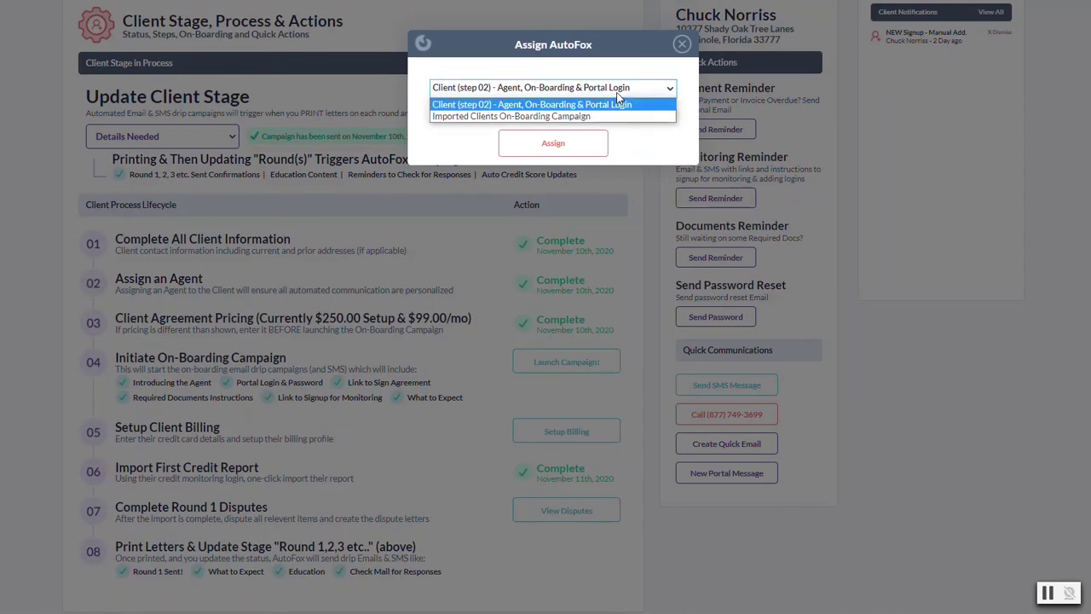
pyautogui.click(675, 141)
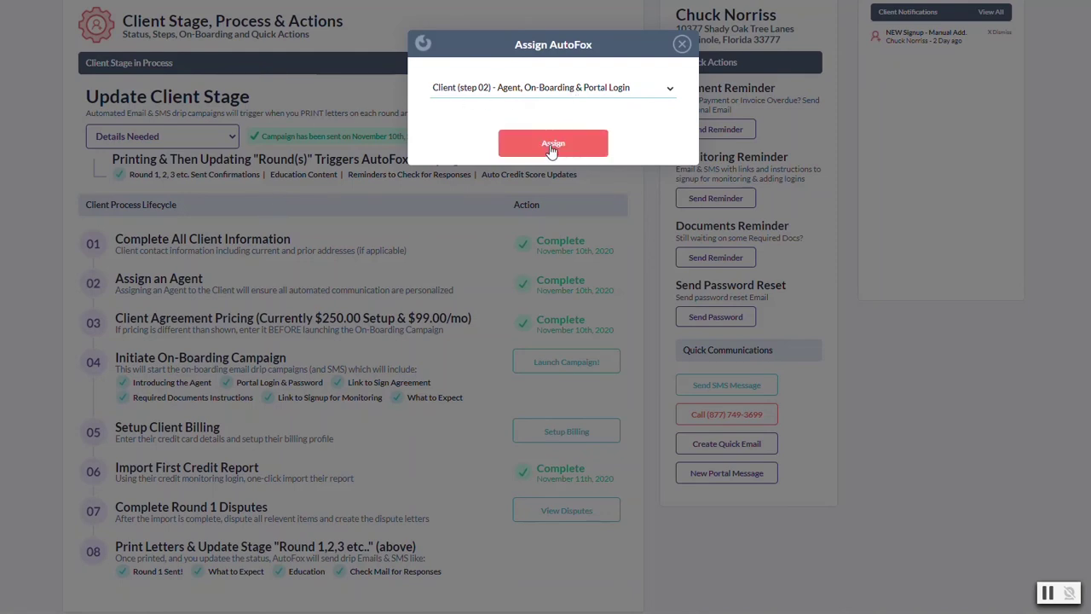
pyautogui.click(682, 43)
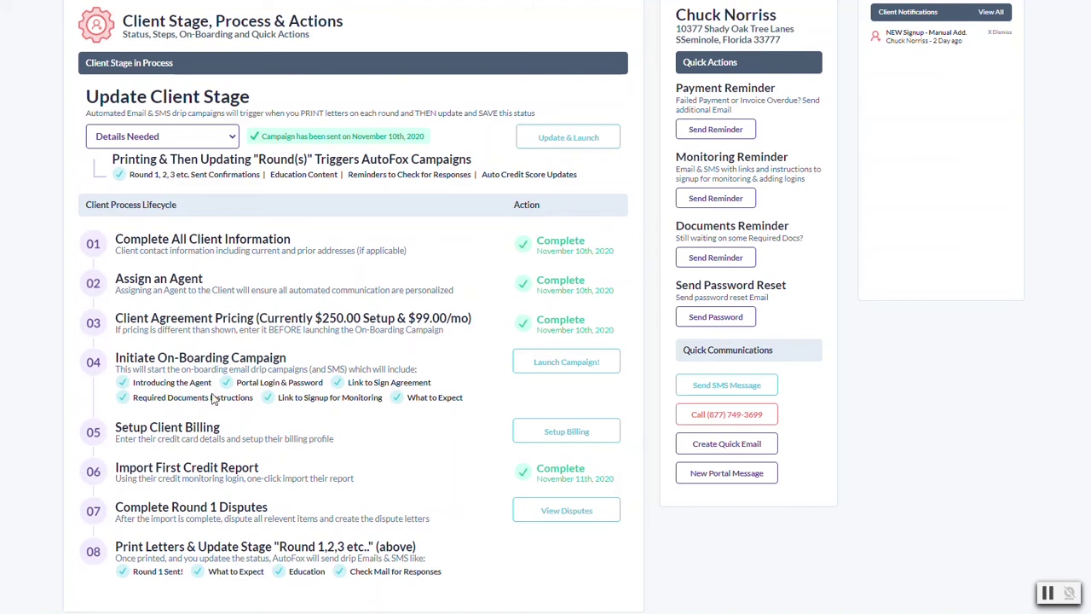
# - Open the client's billing page and view the automated recurring billing settings, closing them without changes
pyautogui.scroll(3, 206, 345)
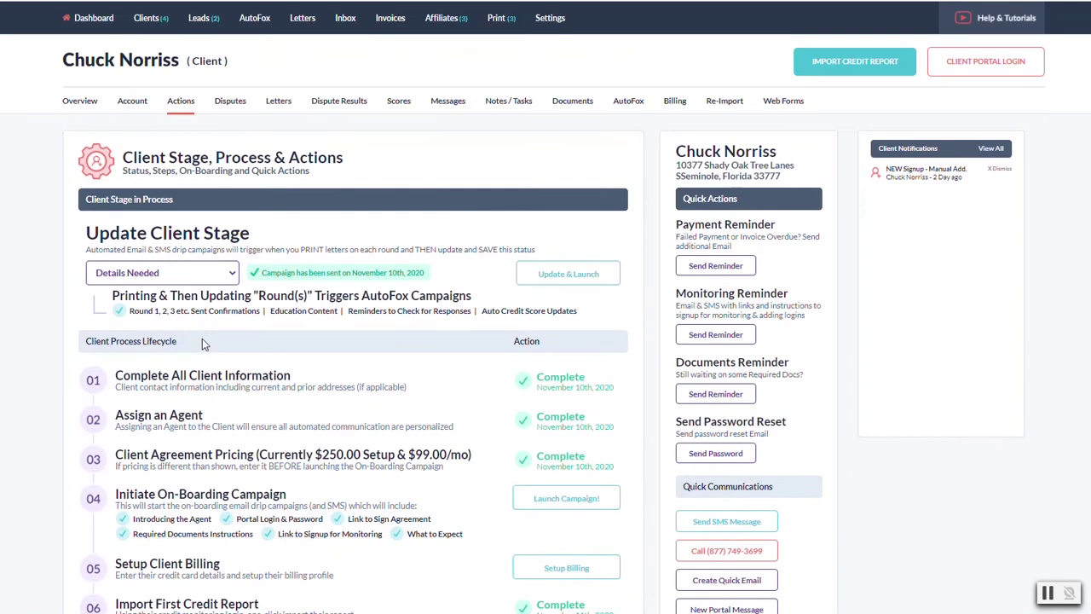
pyautogui.click(673, 102)
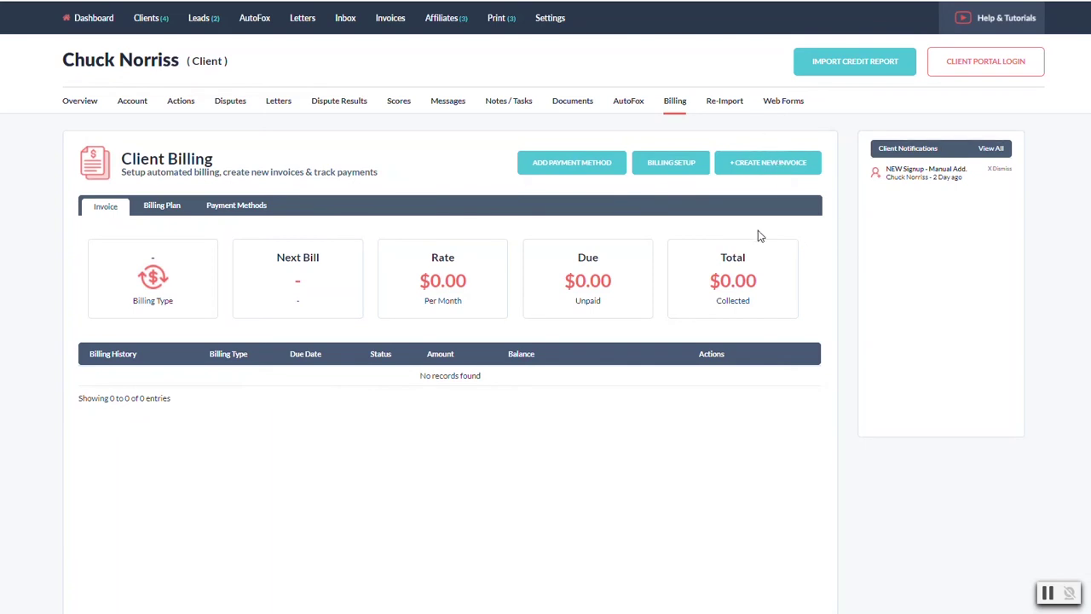
pyautogui.click(674, 163)
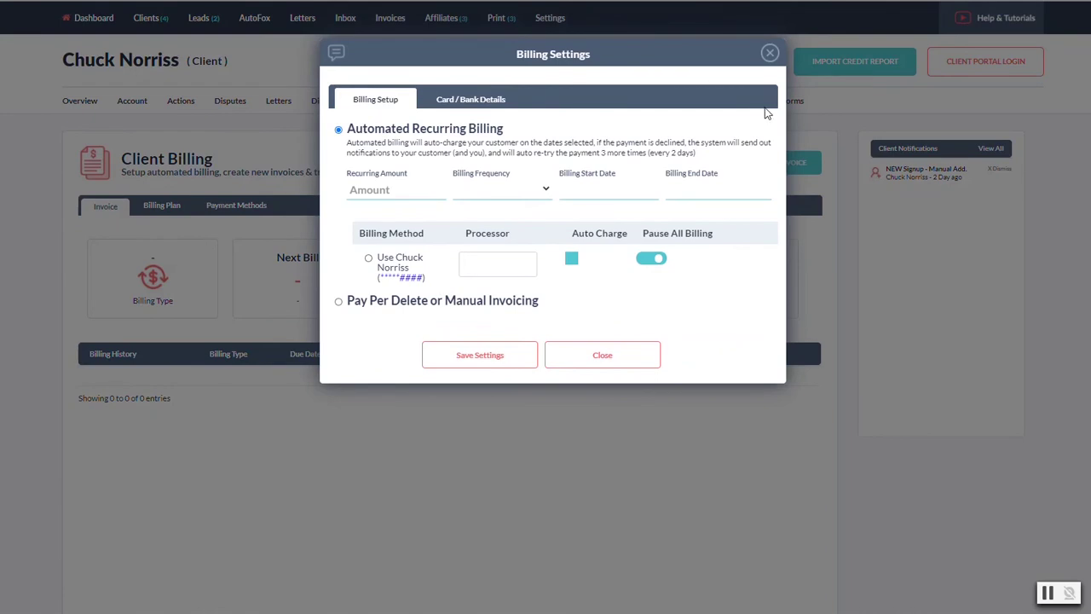
pyautogui.click(770, 53)
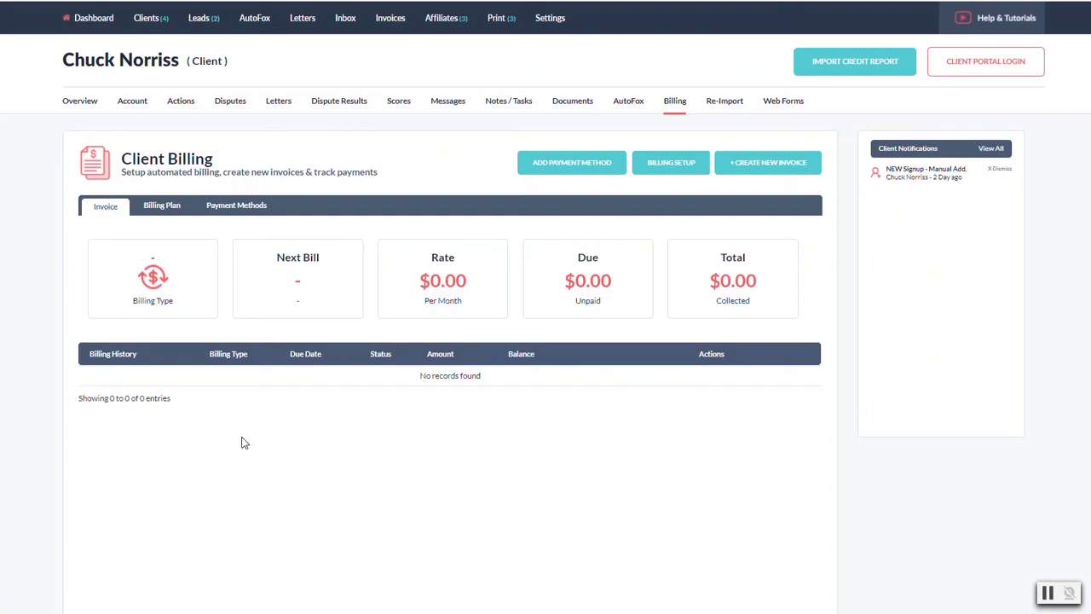
# - View the client's credit report import page, and review the whole list of active disputes
pyautogui.scroll(1, 205, 492)
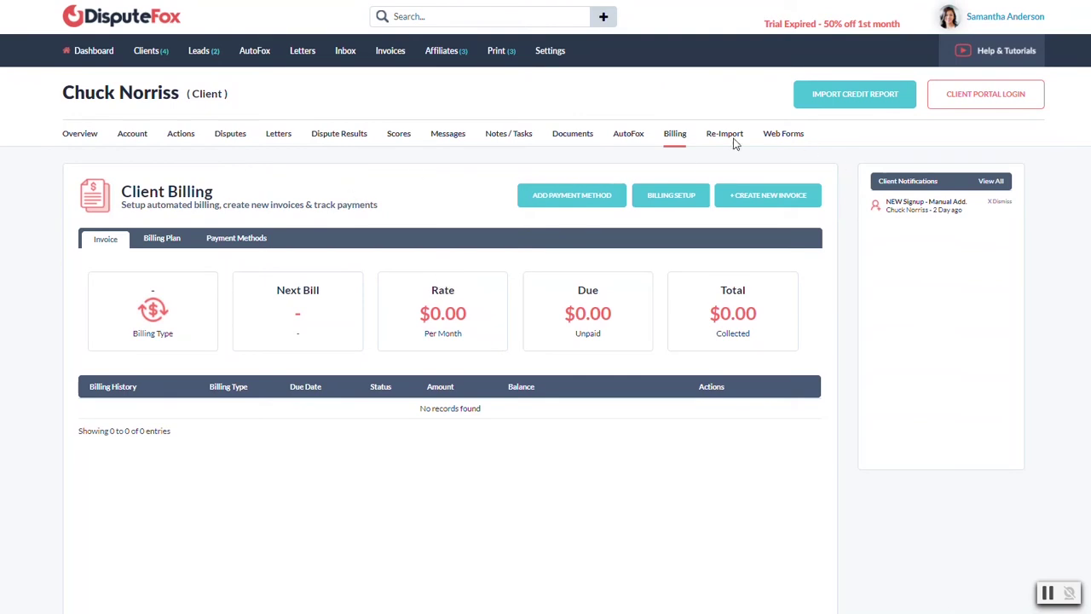
pyautogui.click(857, 94)
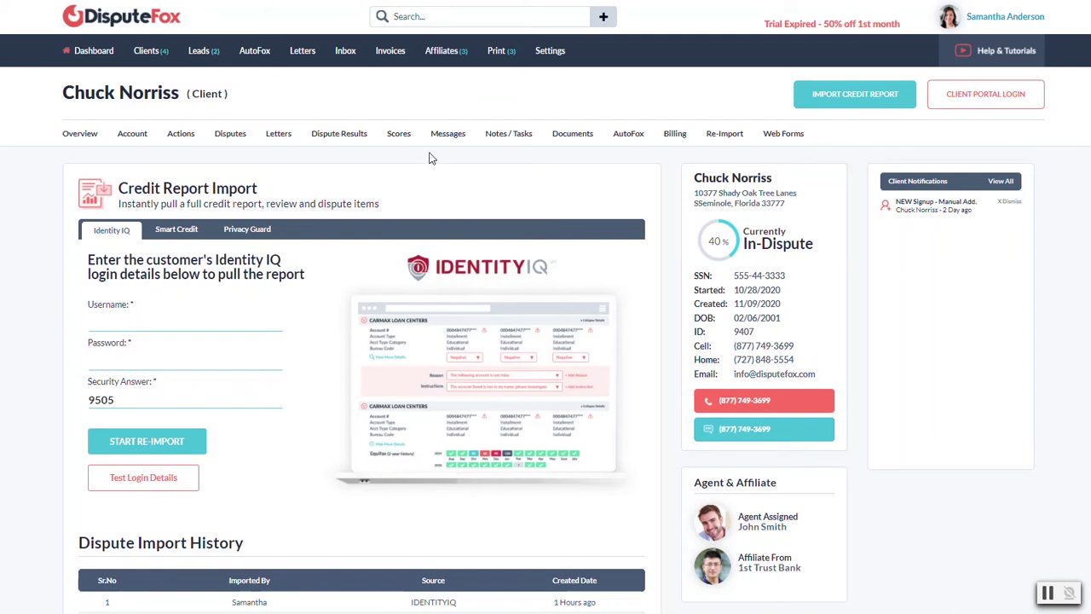
pyautogui.click(235, 136)
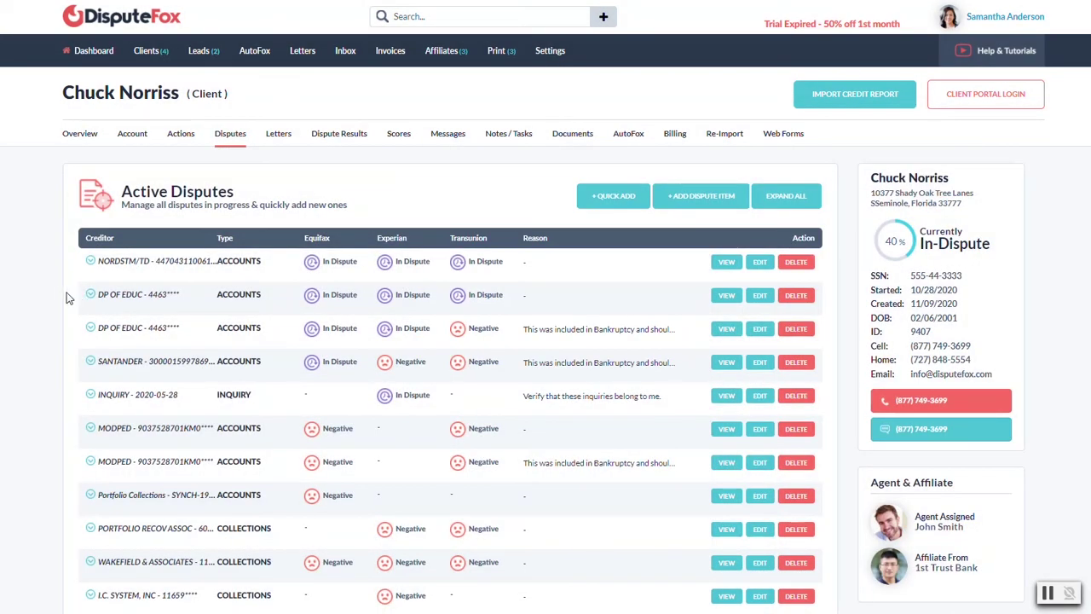
pyautogui.scroll(-2, 68, 293)
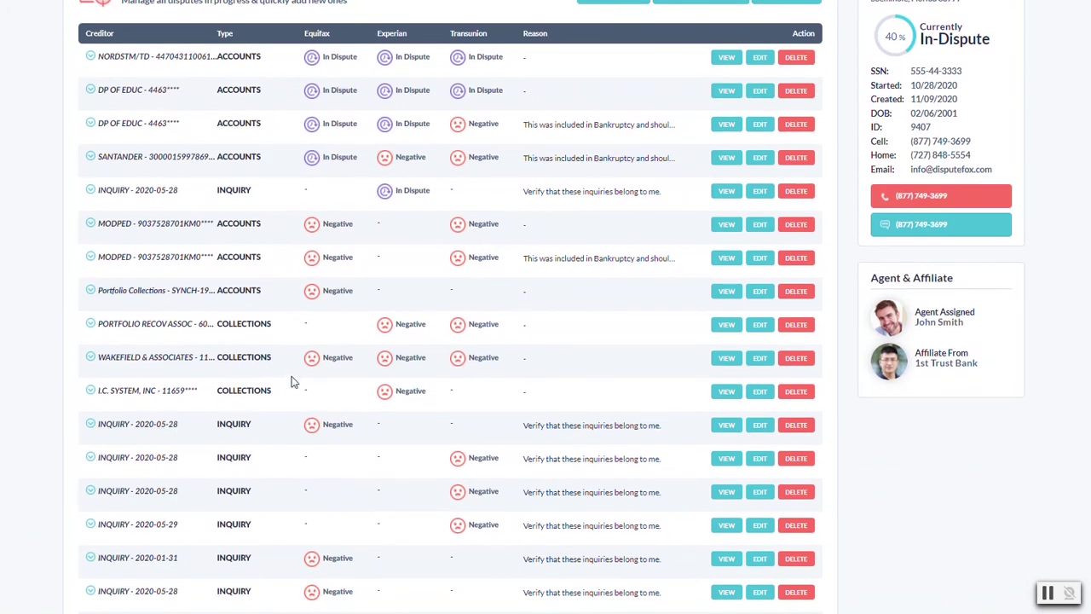
pyautogui.scroll(-2, 288, 389)
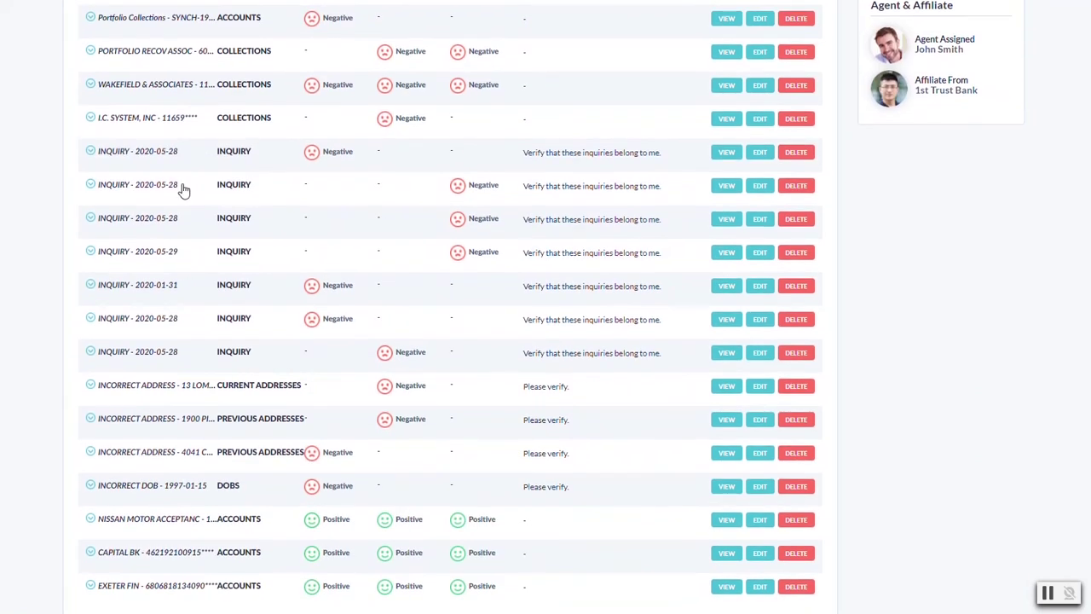
pyautogui.scroll(5, 404, 362)
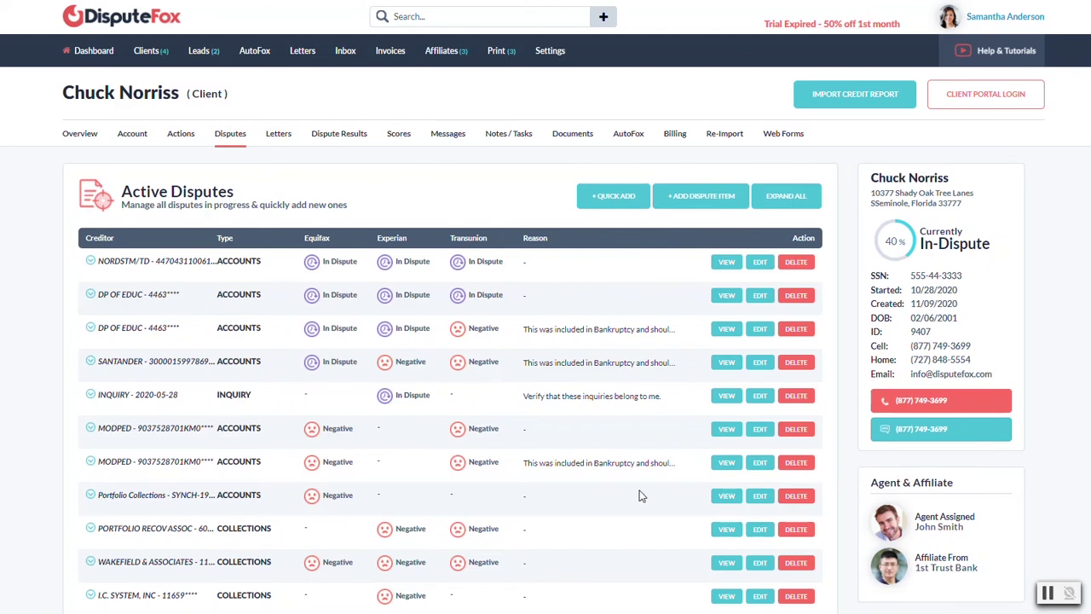
# - Open the client's dispute letters and choose the Round 1 - Bureau >> Round 1 - Investigation Letter from the library
pyautogui.click(275, 137)
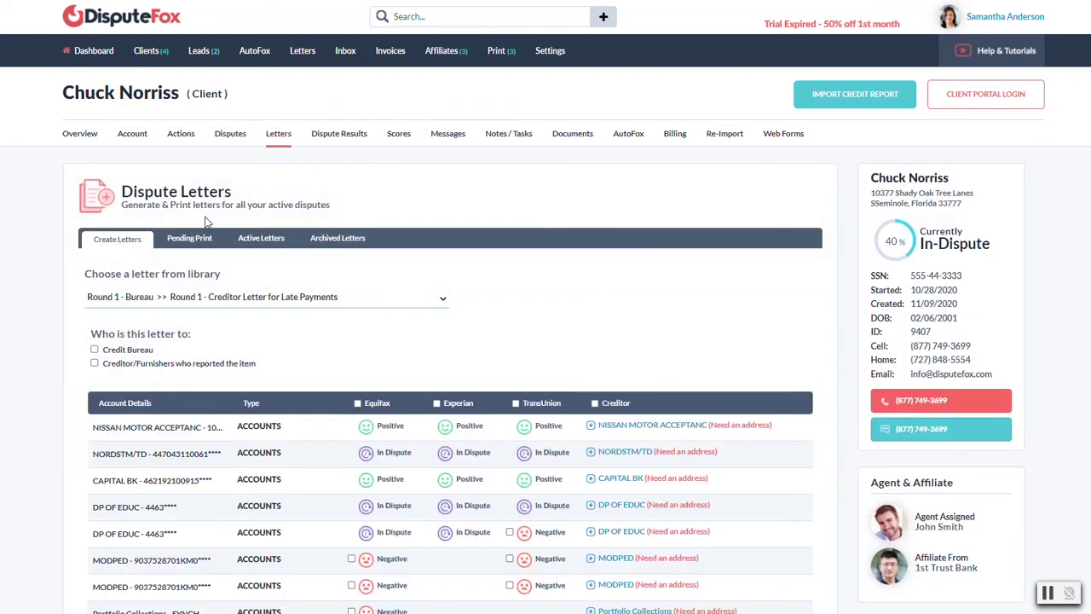
pyautogui.scroll(-2, 205, 224)
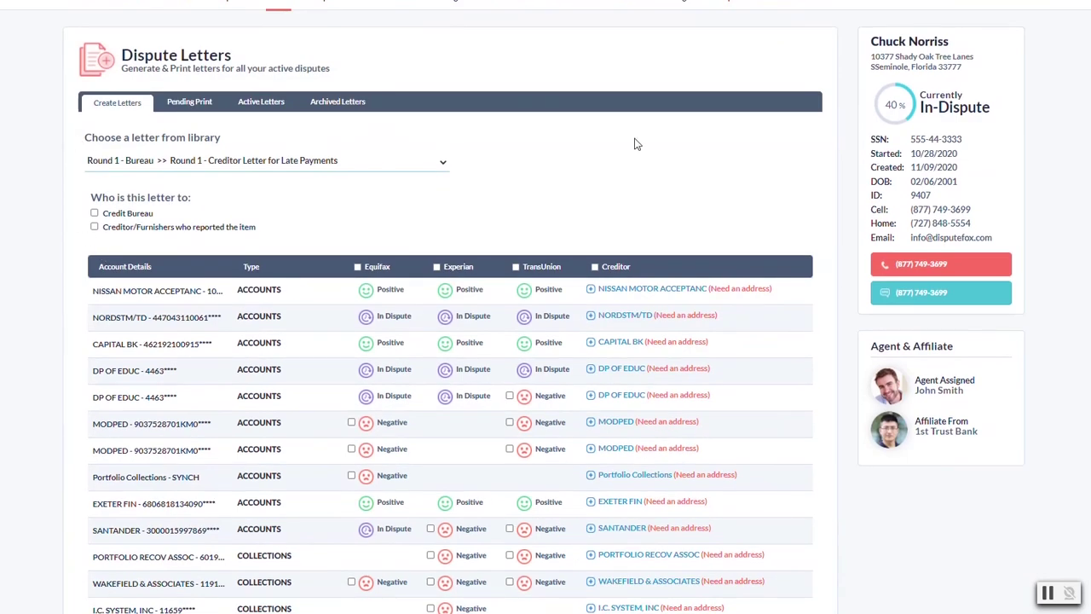
pyautogui.click(192, 163)
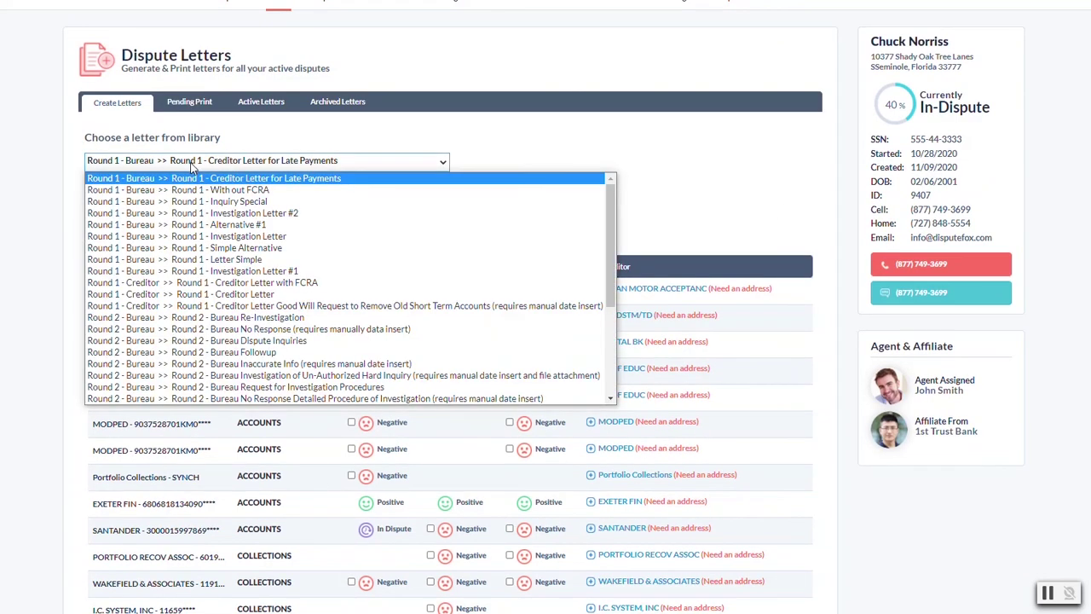
pyautogui.click(229, 237)
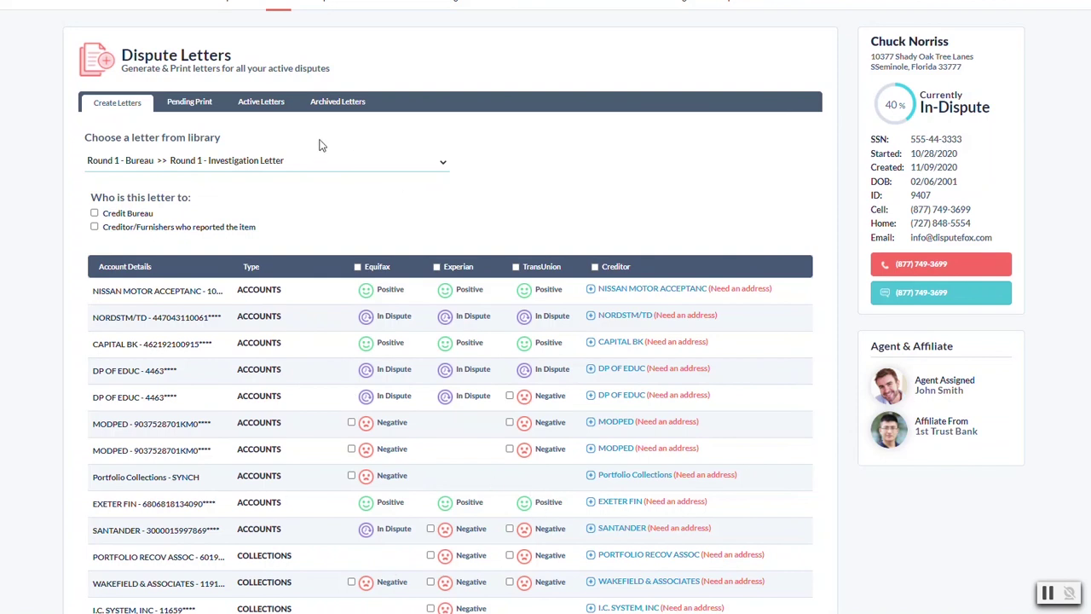
# - Examine the disputable items for the letter and the creditors marked as needing an address
pyautogui.scroll(-5, 211, 456)
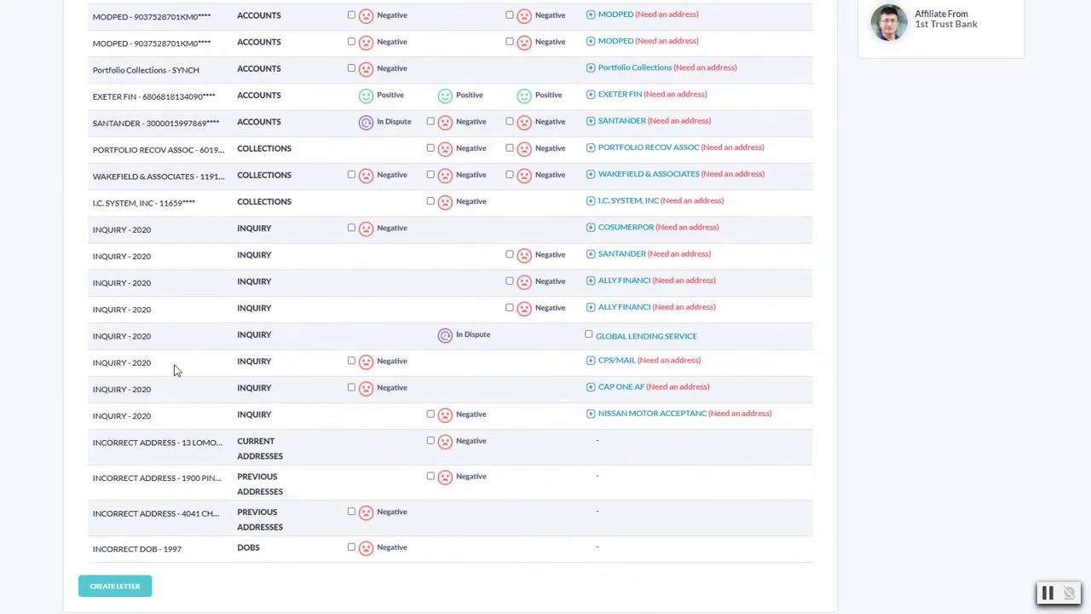
pyautogui.scroll(5, 162, 532)
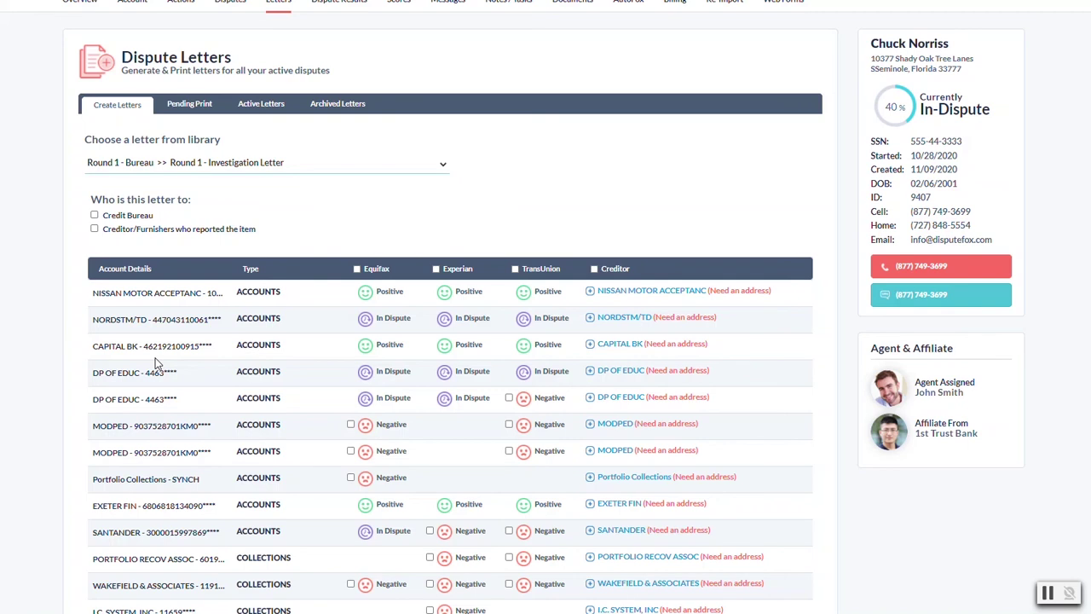
pyautogui.scroll(3, 192, 336)
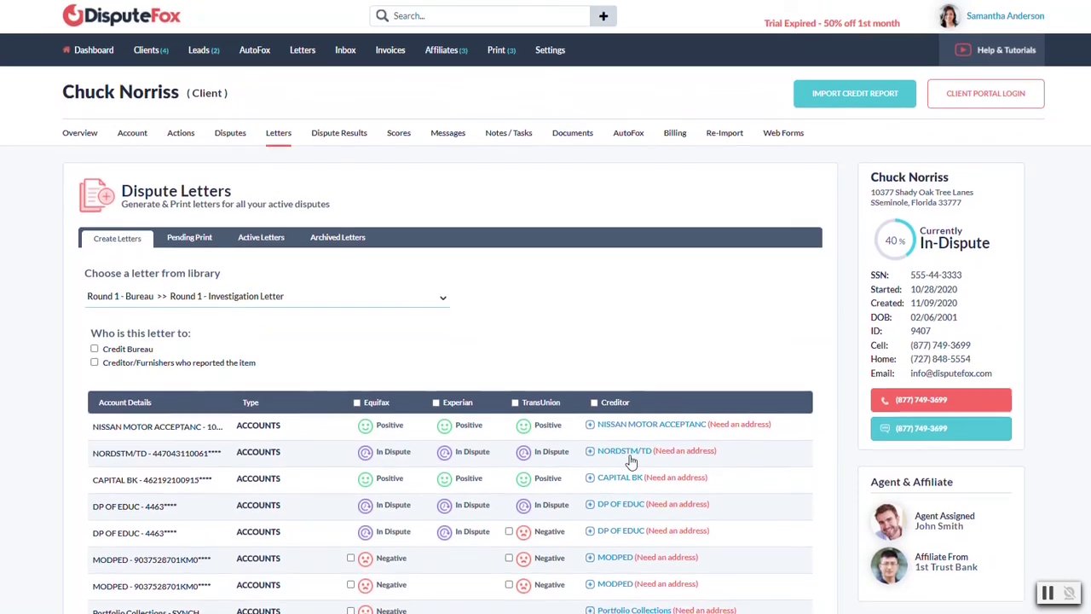
pyautogui.scroll(-2, 618, 454)
pyautogui.moveTo(653, 384); pyautogui.dragTo(731, 390)
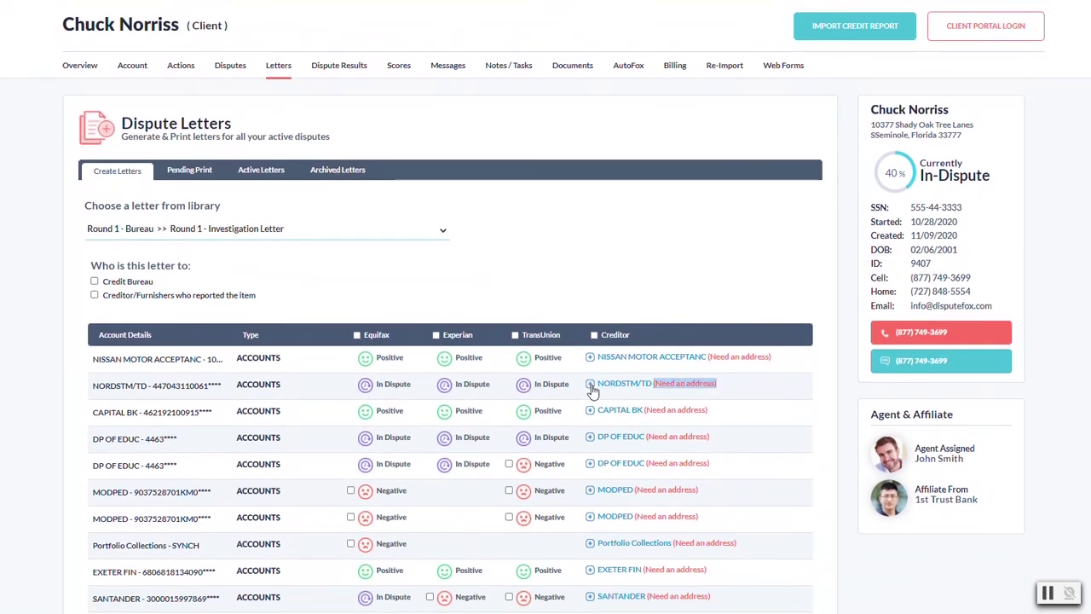
pyautogui.click(762, 393)
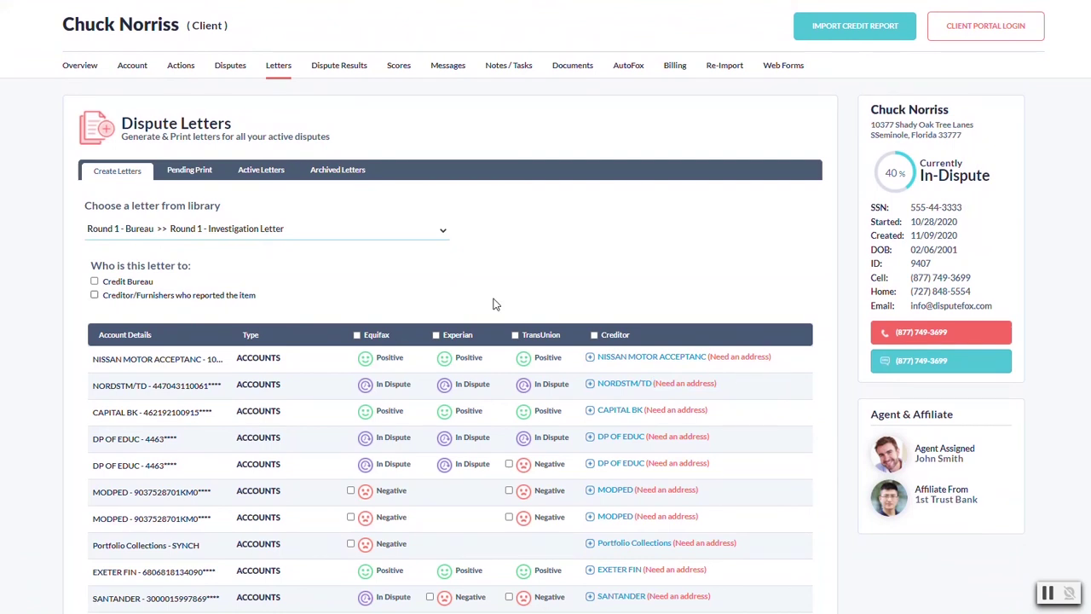
pyautogui.scroll(1, 493, 304)
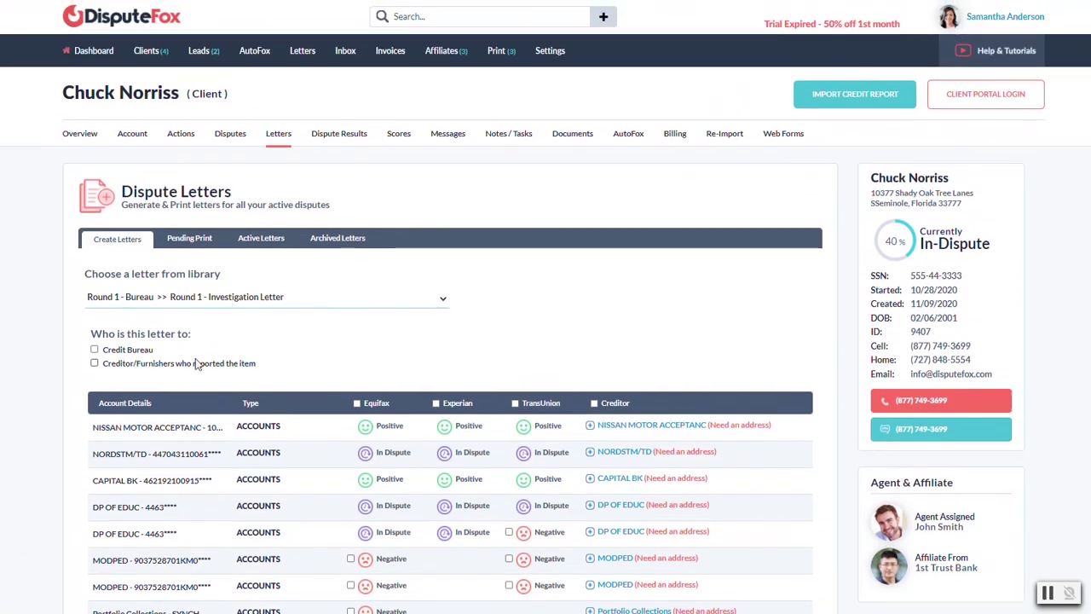
# - Review the letters pending print, including the letter options, the printing or sending methods and the client status step
pyautogui.click(210, 243)
pyautogui.scroll(-5, 177, 278)
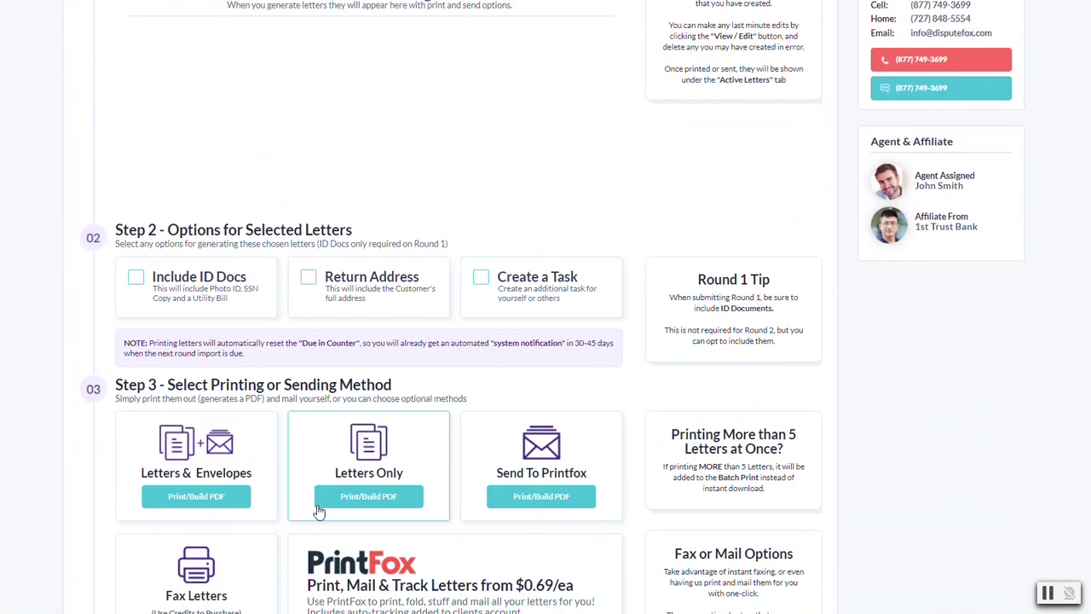
pyautogui.scroll(-3, 194, 437)
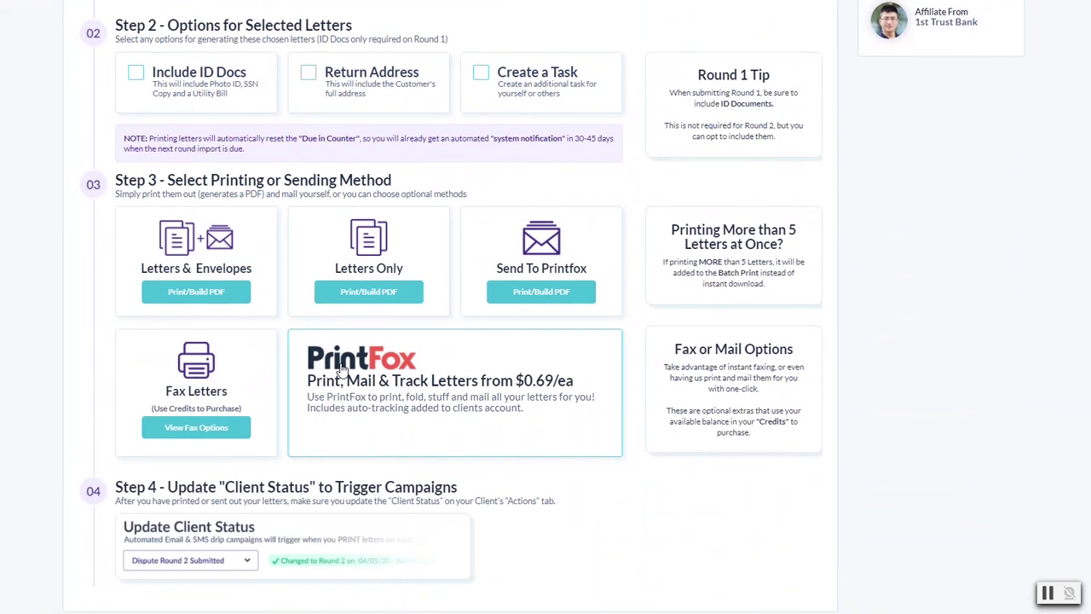
pyautogui.moveTo(116, 484); pyautogui.dragTo(470, 497)
pyautogui.click(394, 497)
# - Go to the client's stage and process actions, and select Round One followed by Round Two as the client stage, without launching the update
pyautogui.scroll(7, 292, 363)
pyautogui.click(180, 133)
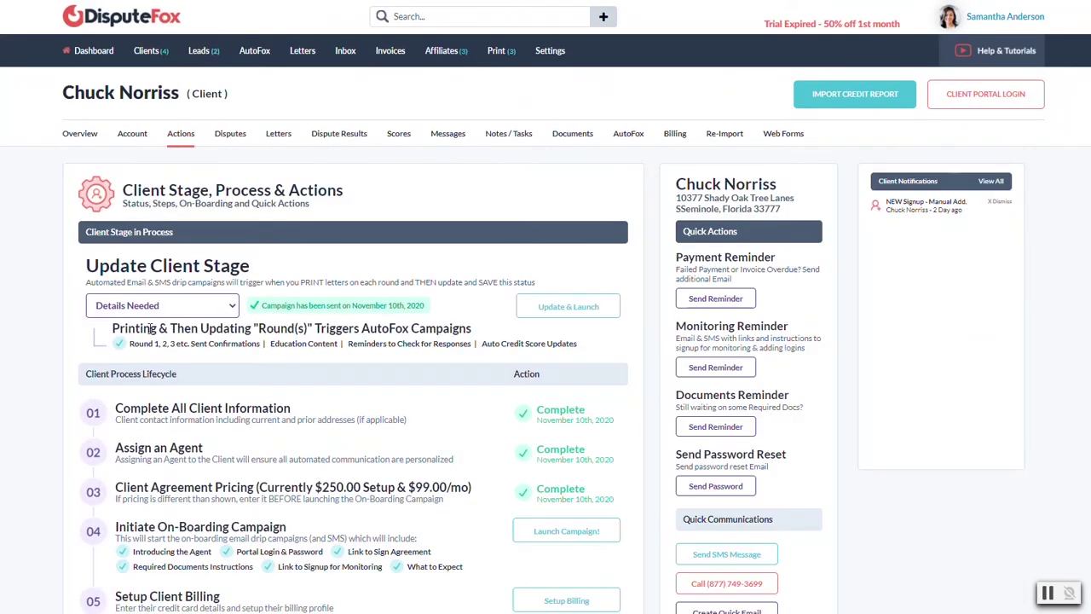
pyautogui.click(173, 314)
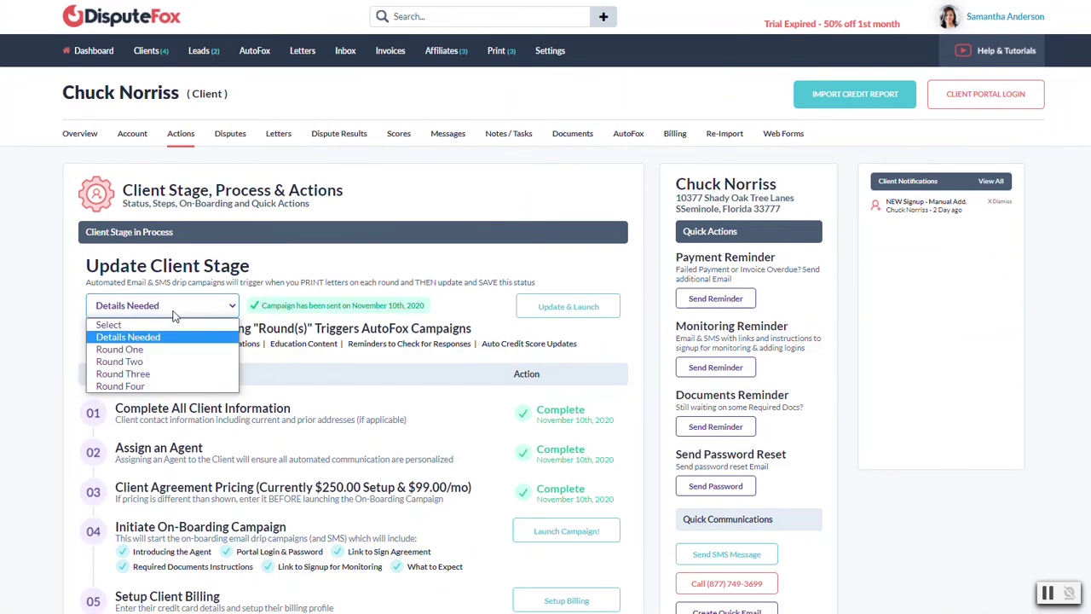
pyautogui.click(127, 349)
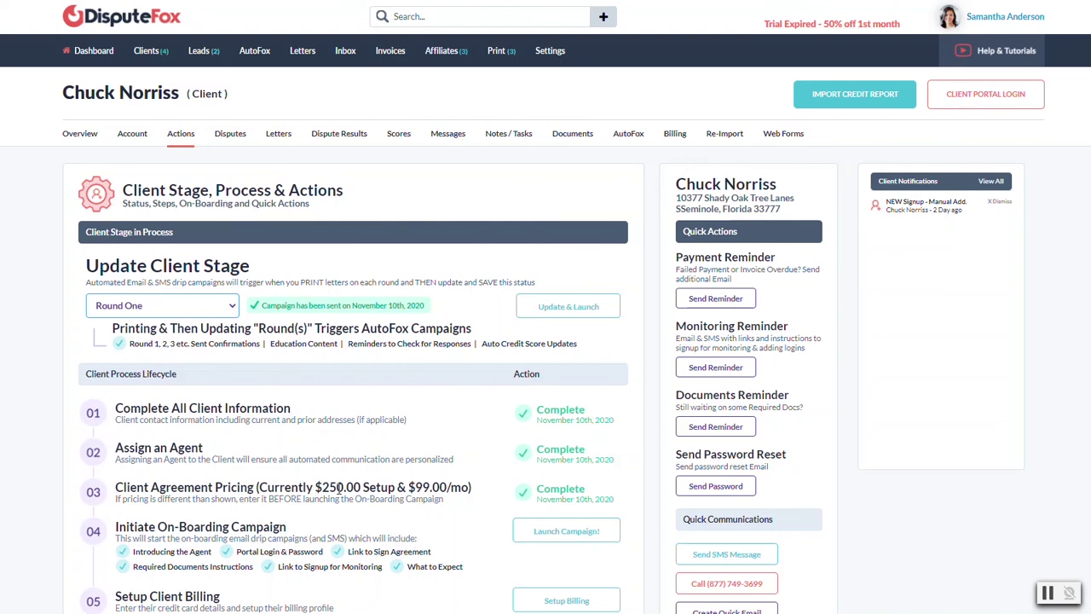
pyautogui.click(149, 315)
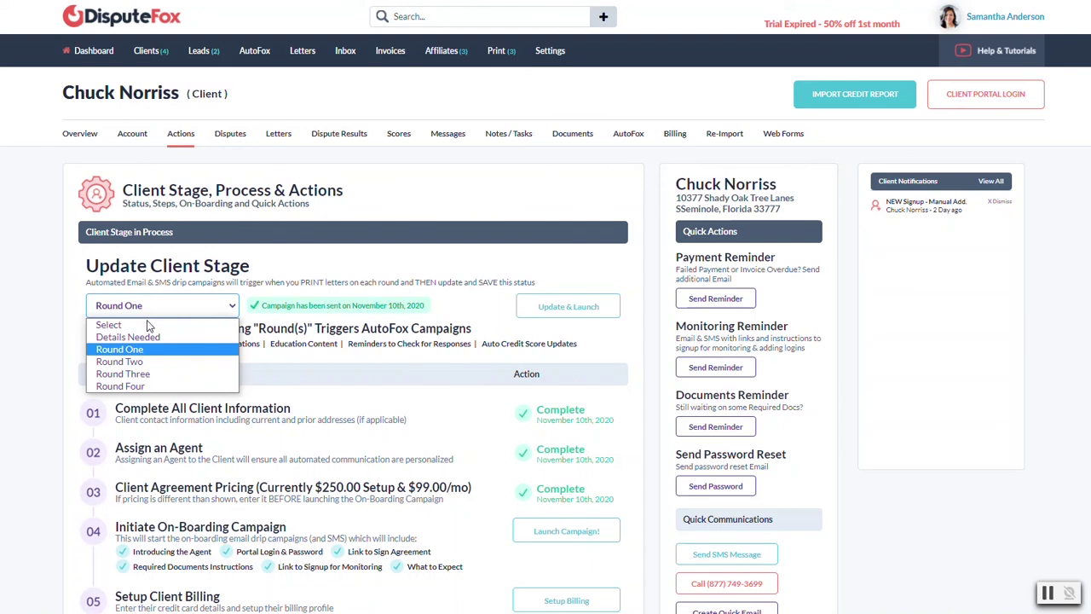
pyautogui.click(140, 362)
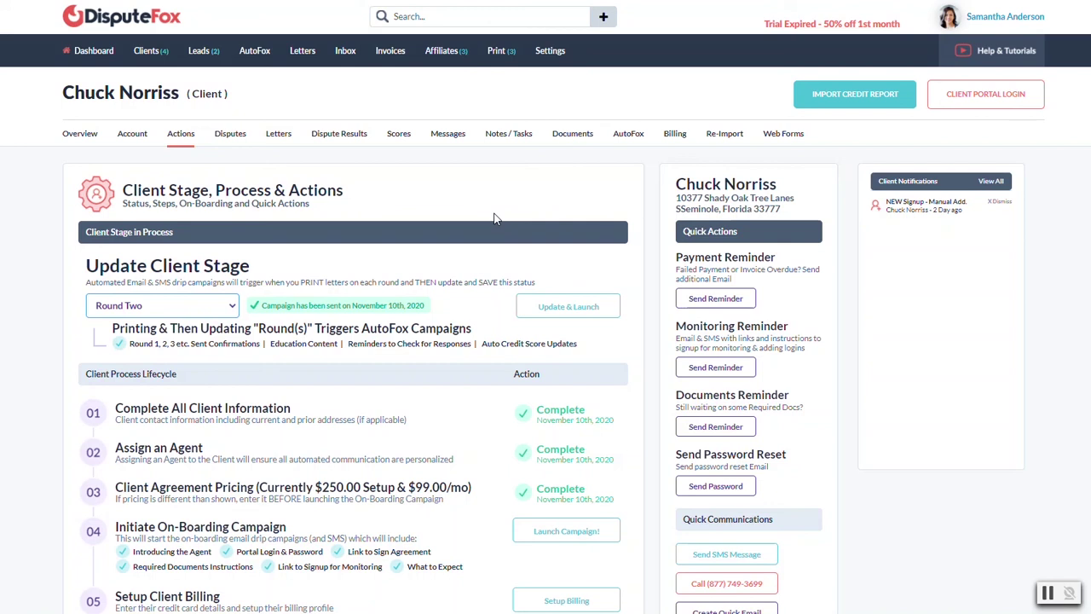
# - Review the client's active disputes, dispute results and letters pending print, ending back at the client stage and process actions
pyautogui.click(230, 134)
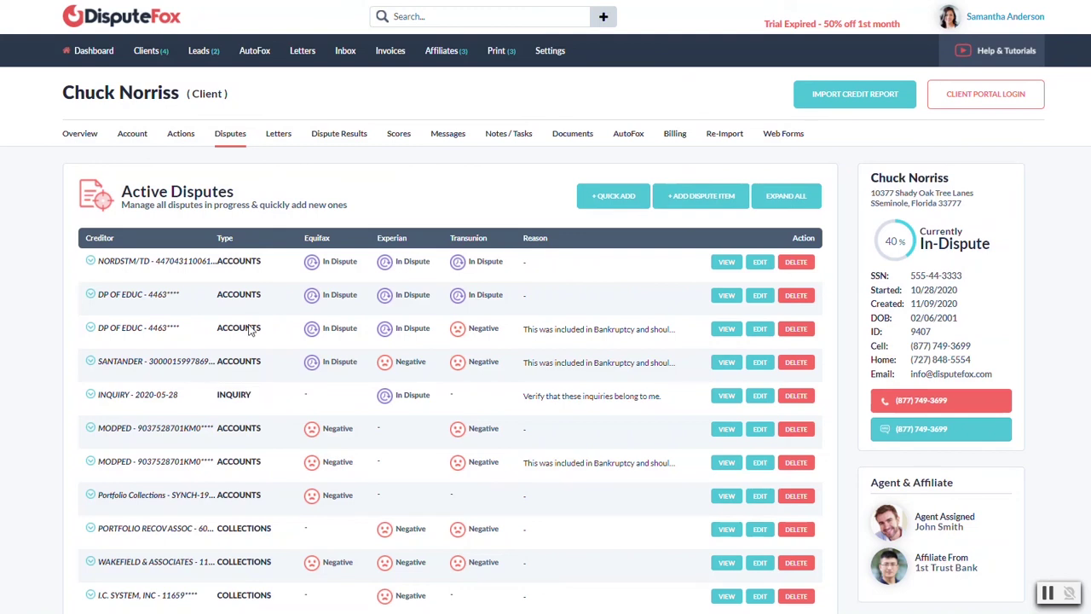
pyautogui.click(342, 136)
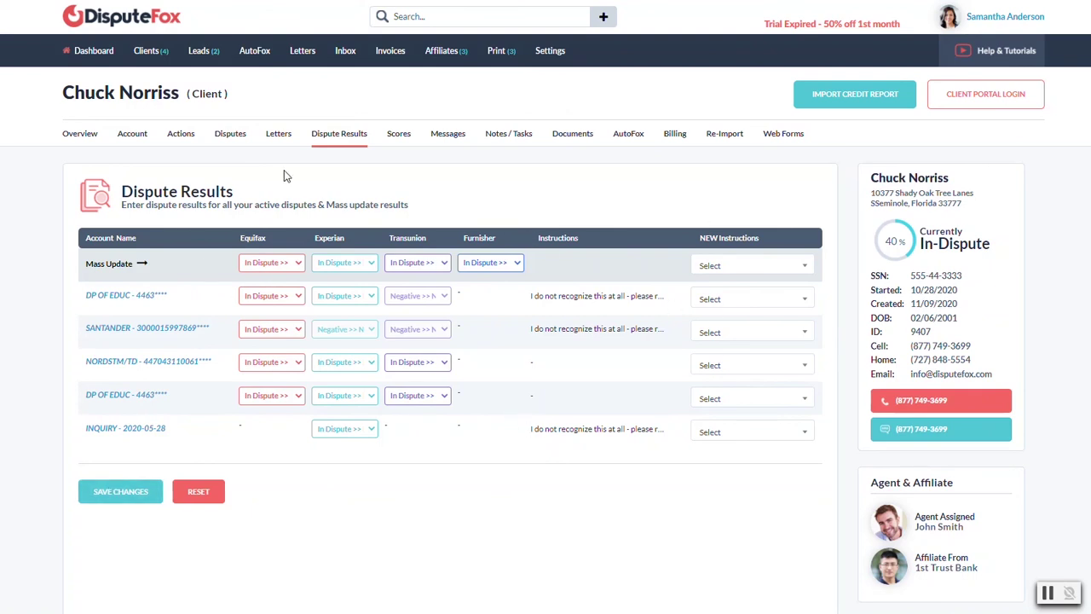
pyautogui.click(232, 138)
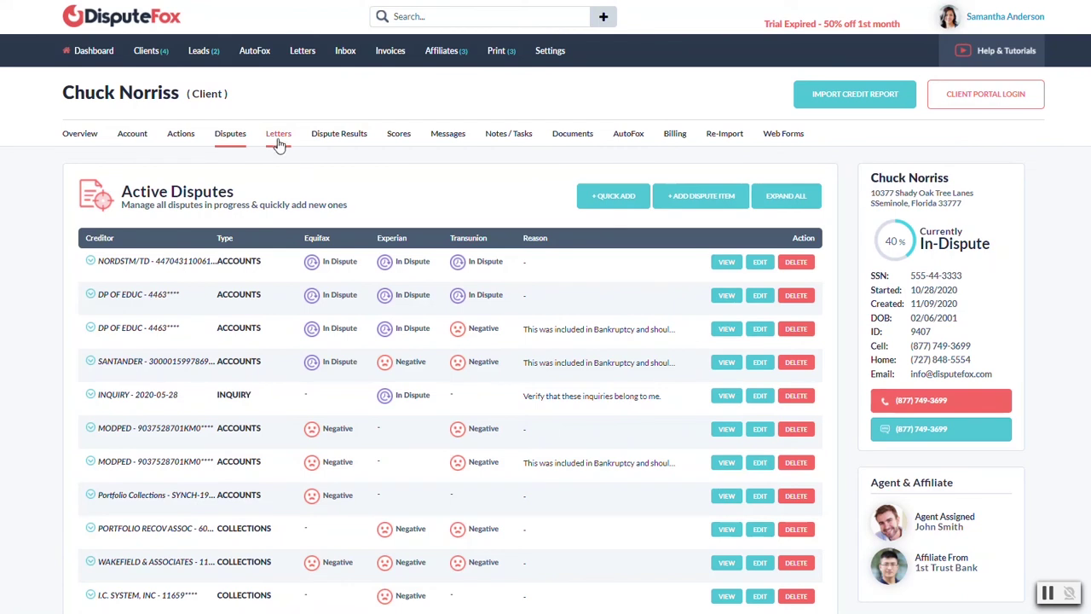
pyautogui.click(279, 143)
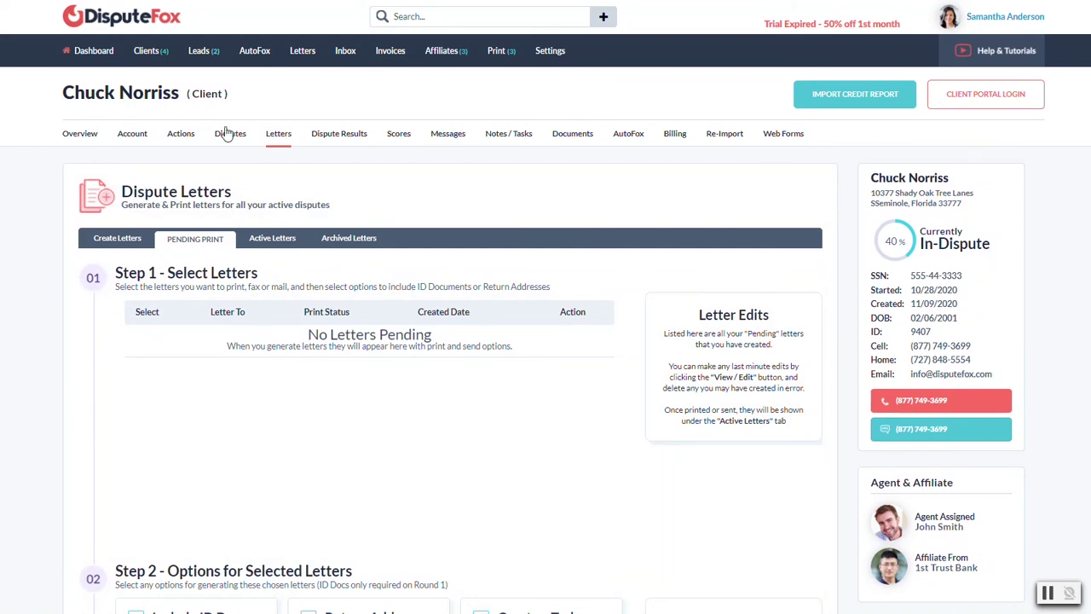
pyautogui.click(181, 134)
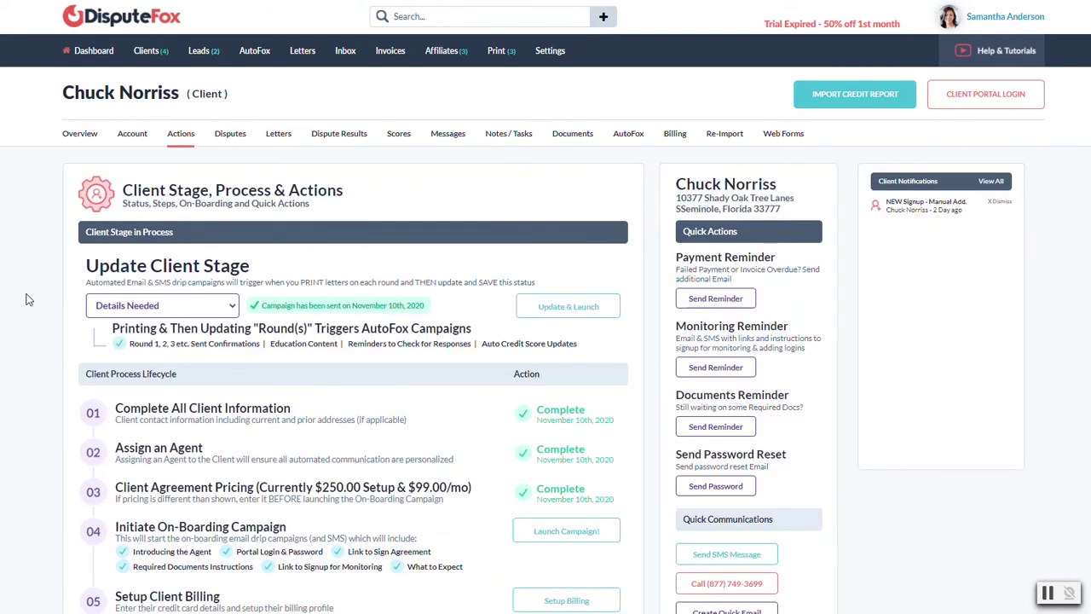